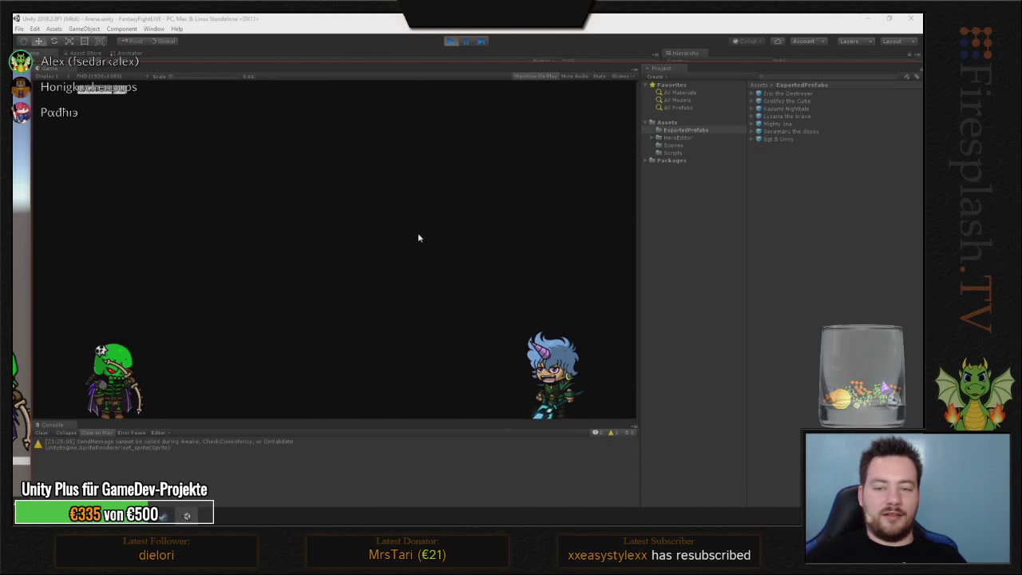
- Stop the running game in Unity and open Paint
{"action": "left_click", "coordinate": [450, 42]}
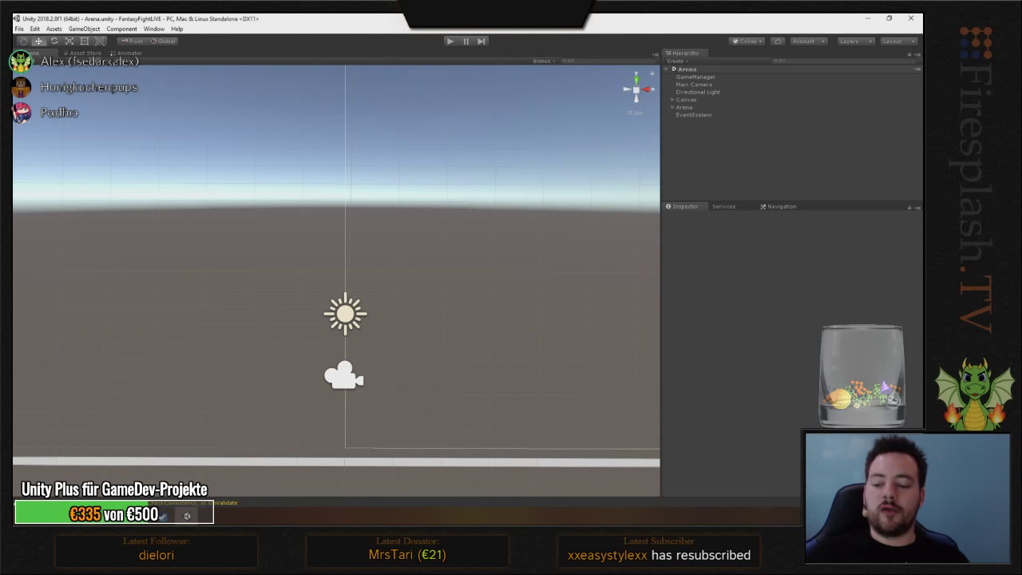
{"action": "mouse_move", "coordinate": [93, 511]}
{"action": "key", "text": "super"}
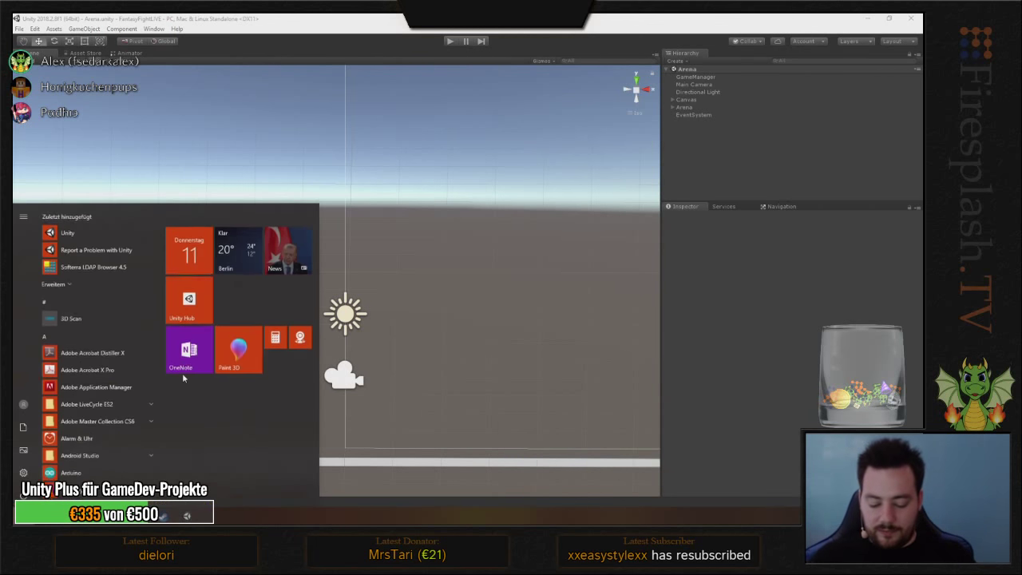
{"action": "type", "text": "paint"}
{"action": "key", "text": "Return"}
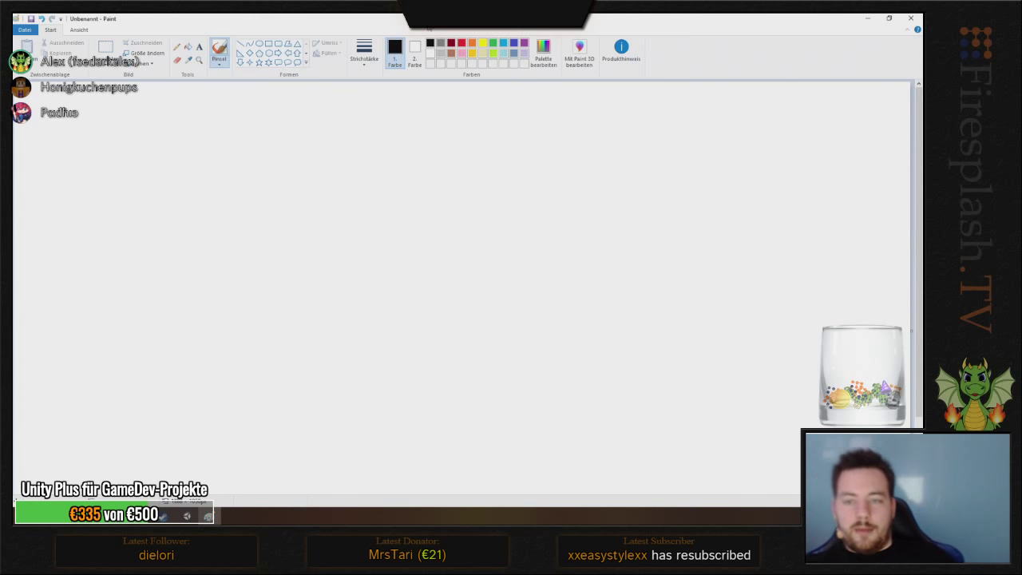
- Shrink the blank Paint canvas to roughly half the width and a little over two thirds the height of the drawing area
{"action": "scroll", "coordinate": [463, 287], "scroll_direction": "down", "scroll_amount": 1}
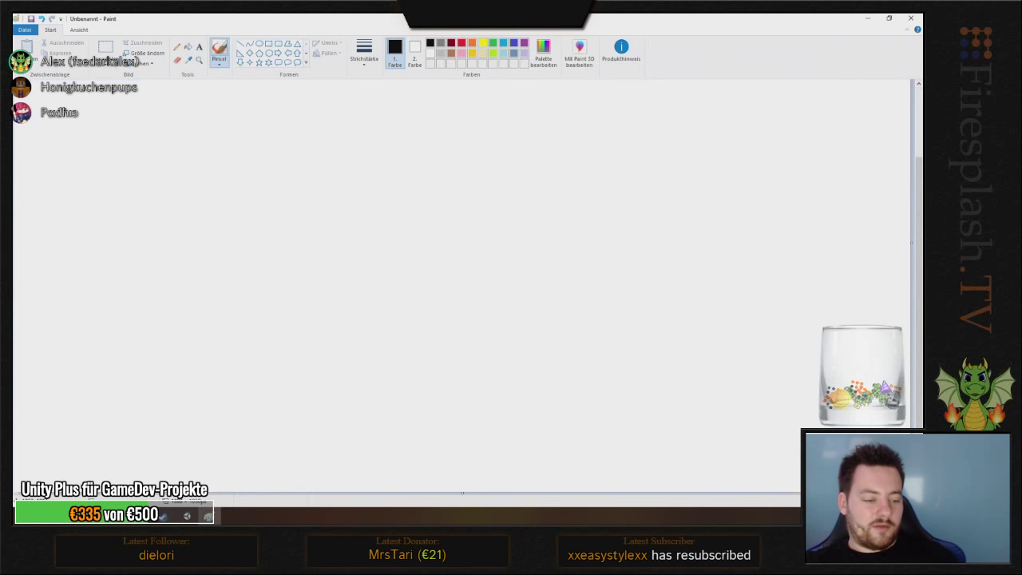
{"action": "mouse_move", "coordinate": [911, 493]}
{"action": "left_mouse_down"}
{"action": "mouse_move", "coordinate": [495, 353]}
{"action": "mouse_move", "coordinate": [429, 319]}
{"action": "mouse_move", "coordinate": [476, 392]}
{"action": "mouse_move", "coordinate": [497, 398]}
{"action": "mouse_move", "coordinate": [497, 487]}
{"action": "left_mouse_up"}
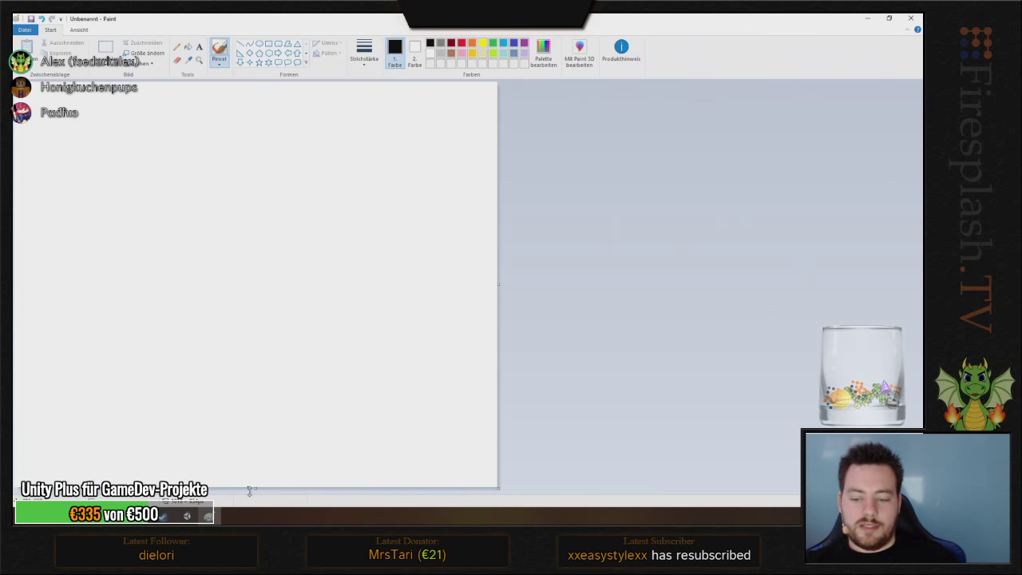
{"action": "left_click_drag", "start_coordinate": [255, 490], "coordinate": [248, 375]}
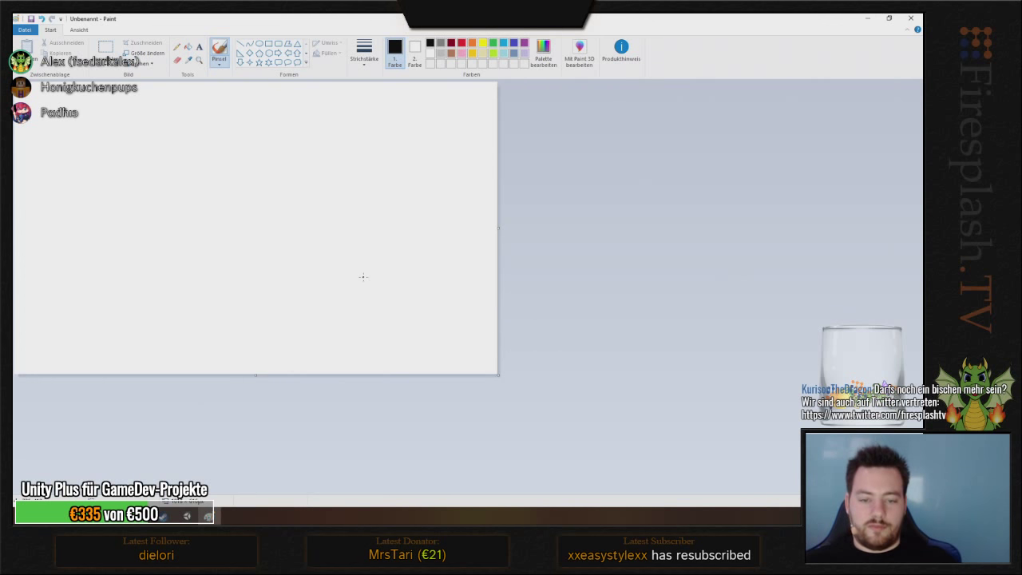
{"action": "key", "text": "ctrl+z"}
{"action": "key", "text": "ctrl+y"}
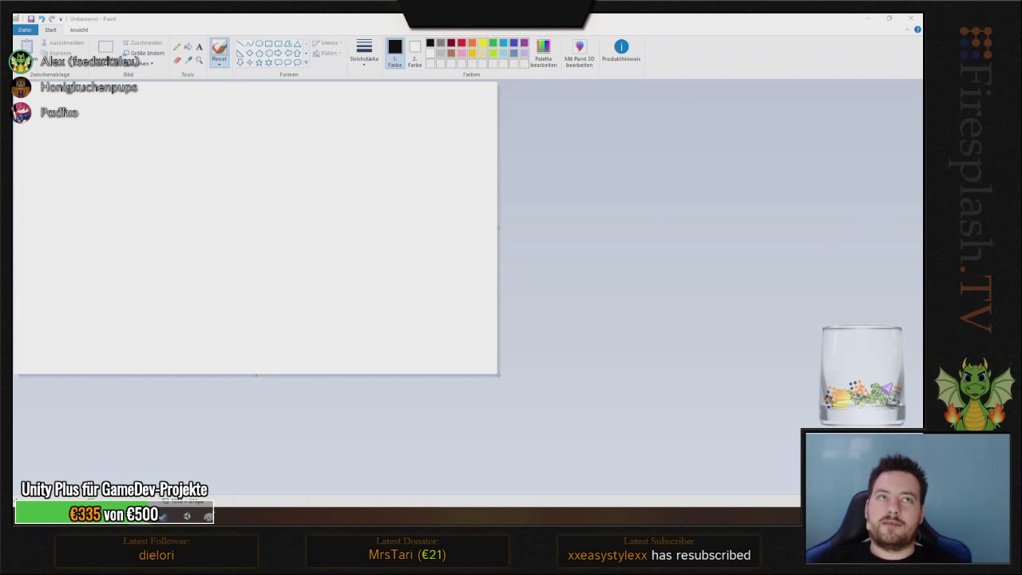
- Switch back to Unity and place the seven character prefabs above the floor of the Arena scene, spread across two rows
{"action": "key", "text": "alt+Tab"}
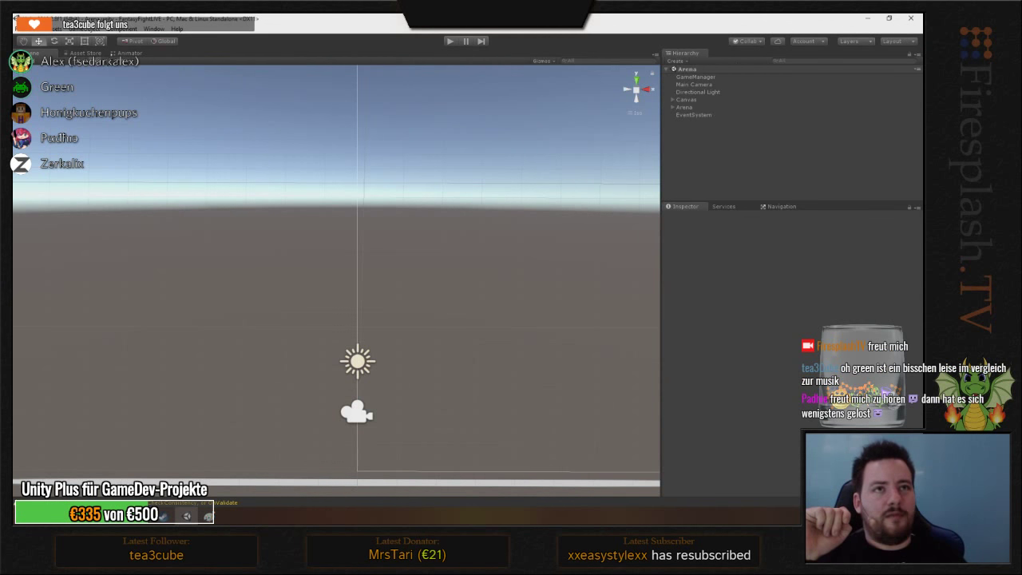
{"action": "left_click_drag", "start_coordinate": [275, 308], "coordinate": [144, 351]}
{"action": "left_click_drag", "start_coordinate": [336, 219], "coordinate": [178, 244]}
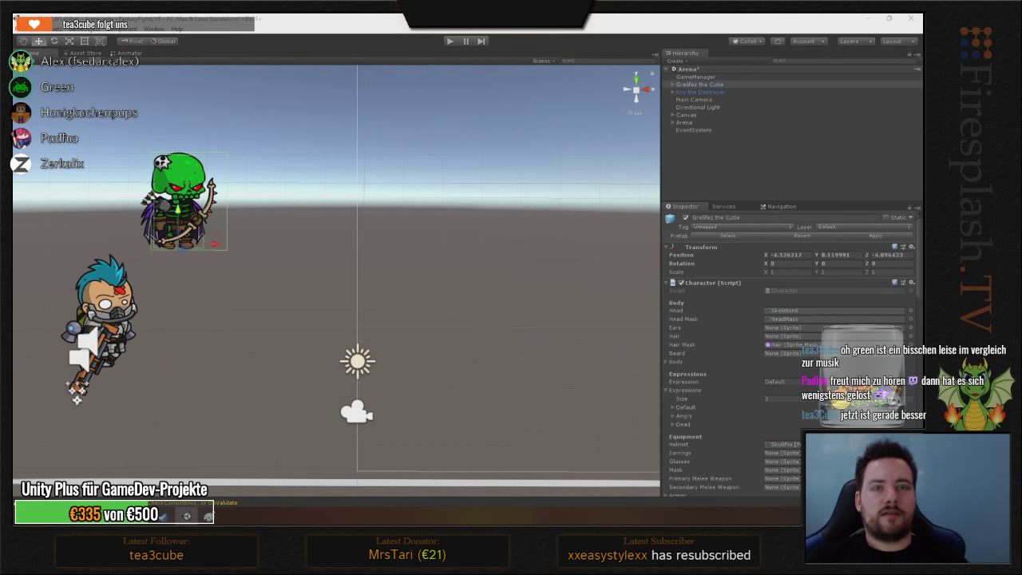
{"action": "left_click_drag", "start_coordinate": [379, 360], "coordinate": [231, 391]}
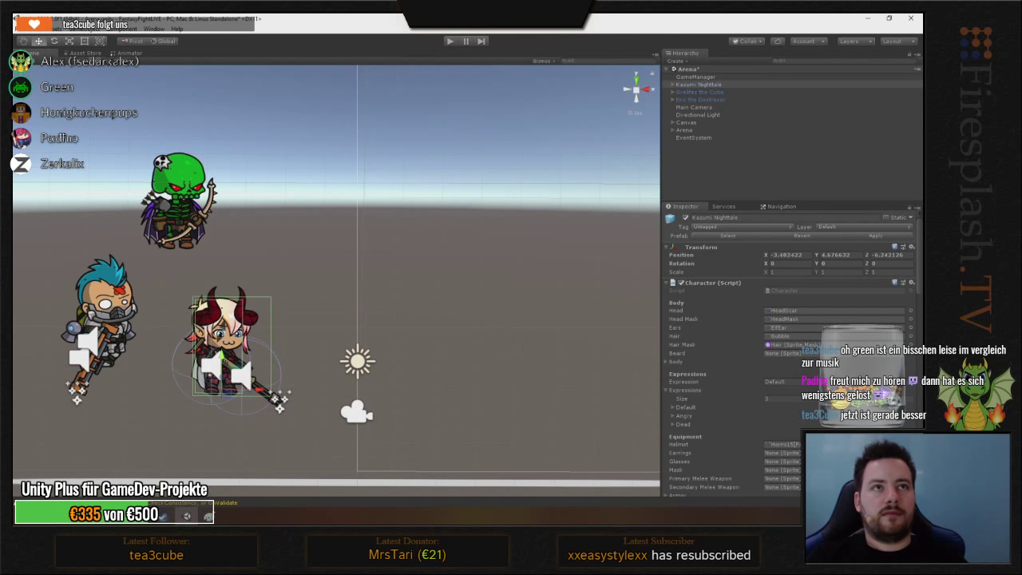
{"action": "left_click_drag", "start_coordinate": [423, 72], "coordinate": [348, 259]}
{"action": "left_click_drag", "start_coordinate": [471, 66], "coordinate": [447, 409]}
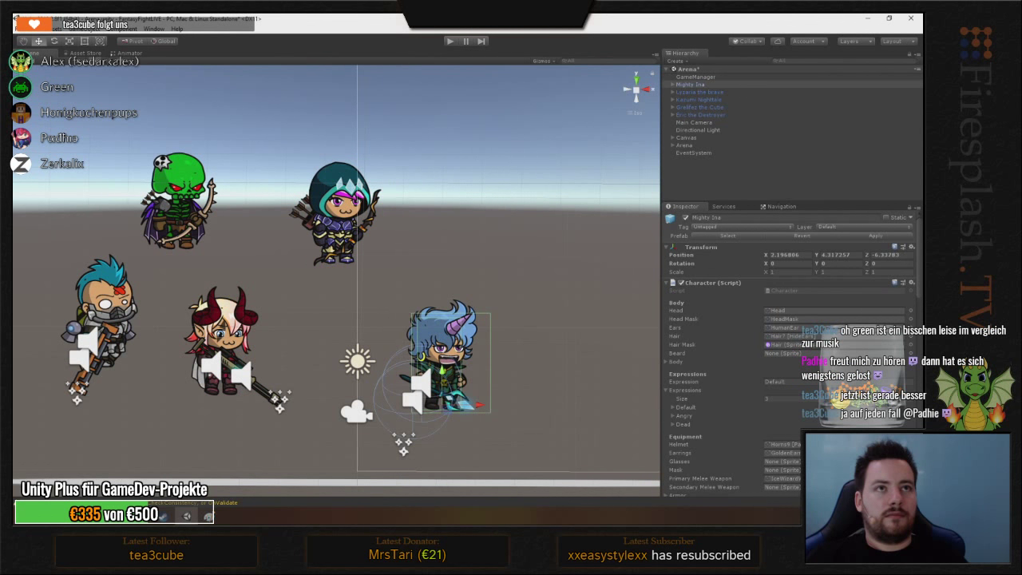
{"action": "left_click_drag", "start_coordinate": [478, 68], "coordinate": [555, 236]}
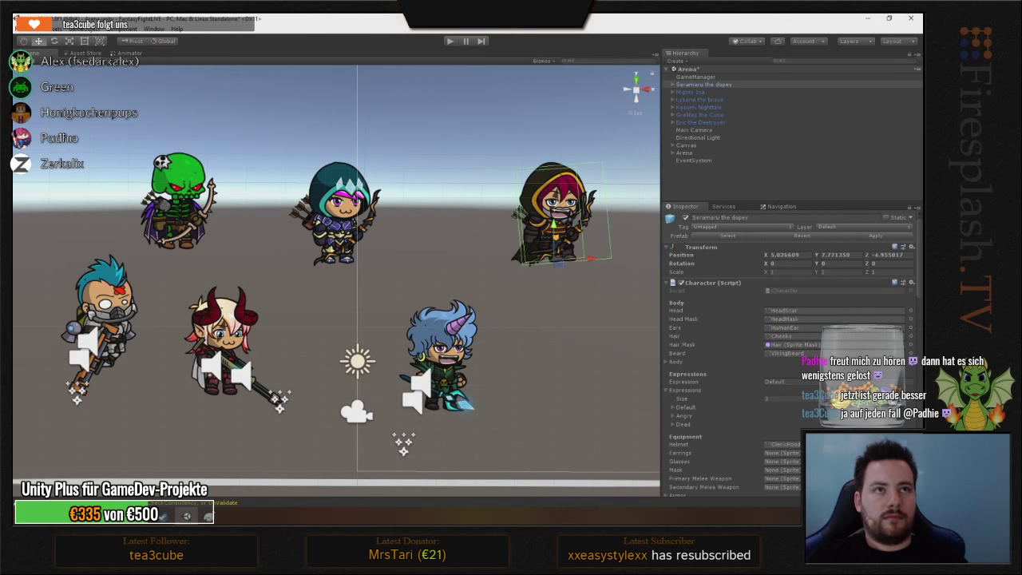
{"action": "left_click_drag", "start_coordinate": [595, 80], "coordinate": [603, 351]}
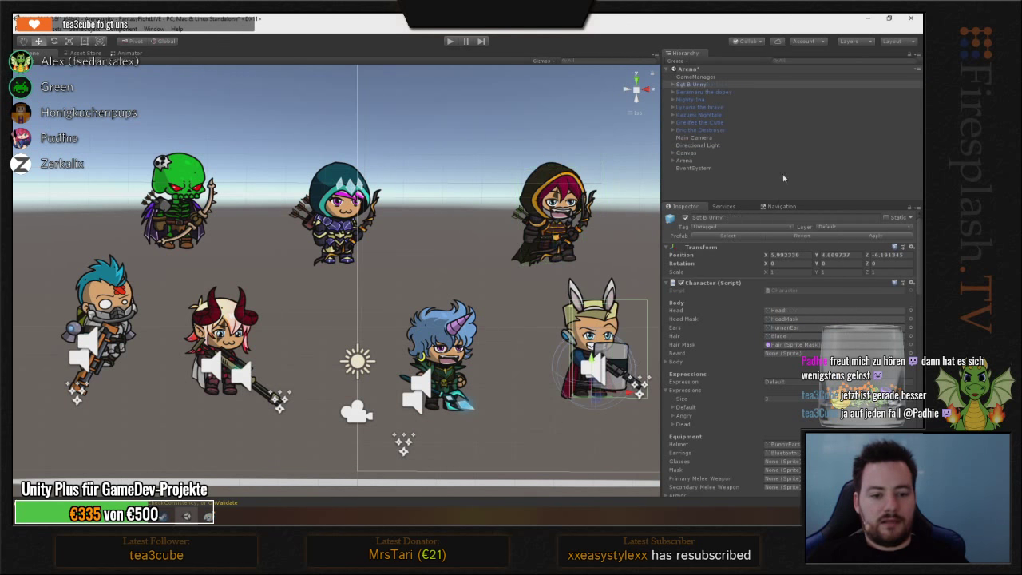
- Select the Arena object, run the scene to watch the placed characters fall, and stop the test
{"action": "left_click", "coordinate": [802, 161]}
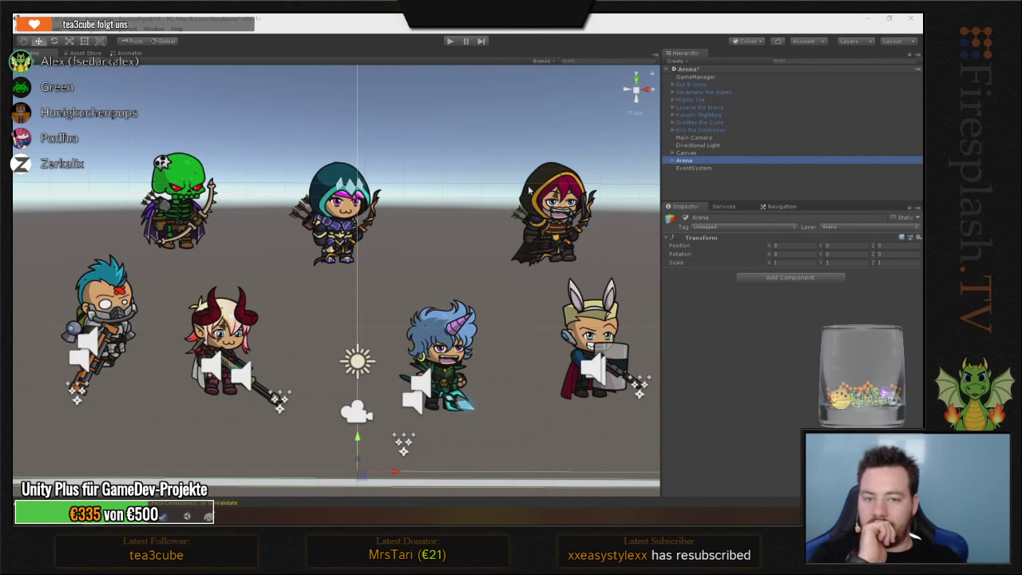
{"action": "left_click", "coordinate": [449, 42]}
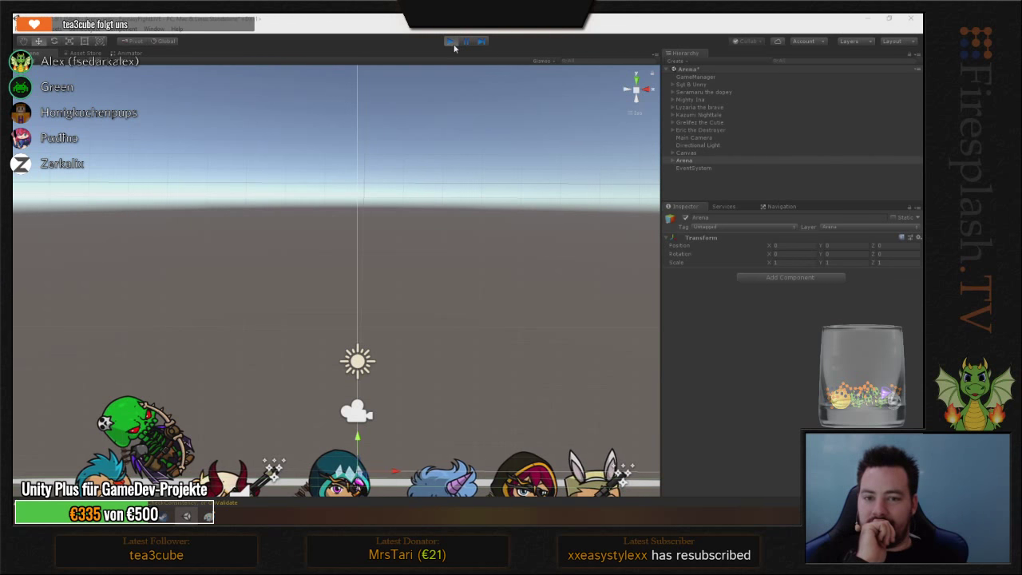
{"action": "left_click", "coordinate": [449, 42]}
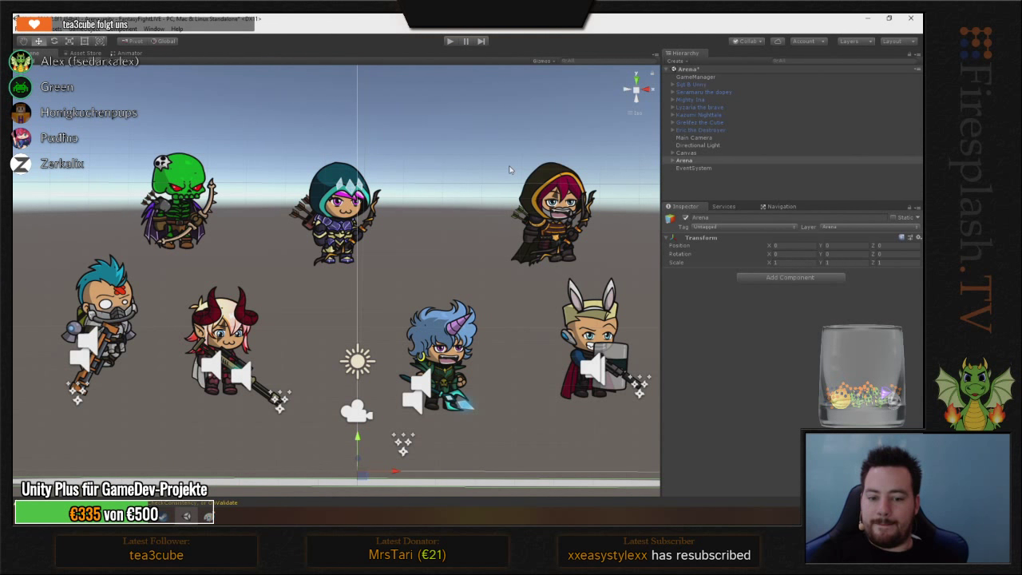
- Run the scene again, examine how the characters land inside the arena walls from a lower angle, and end the test
{"action": "scroll", "coordinate": [494, 159], "scroll_direction": "down", "scroll_amount": 2}
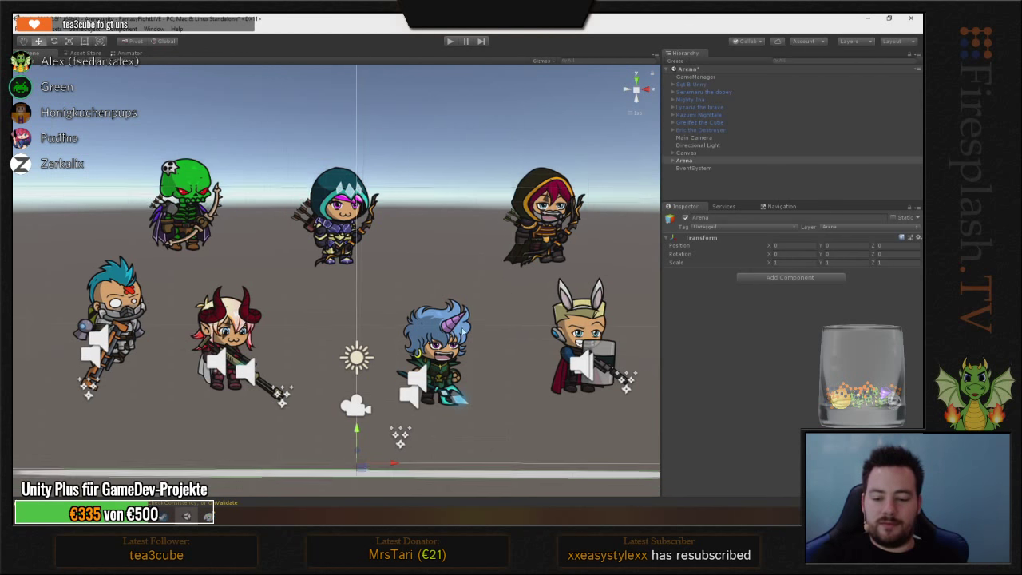
{"action": "left_click", "coordinate": [452, 42]}
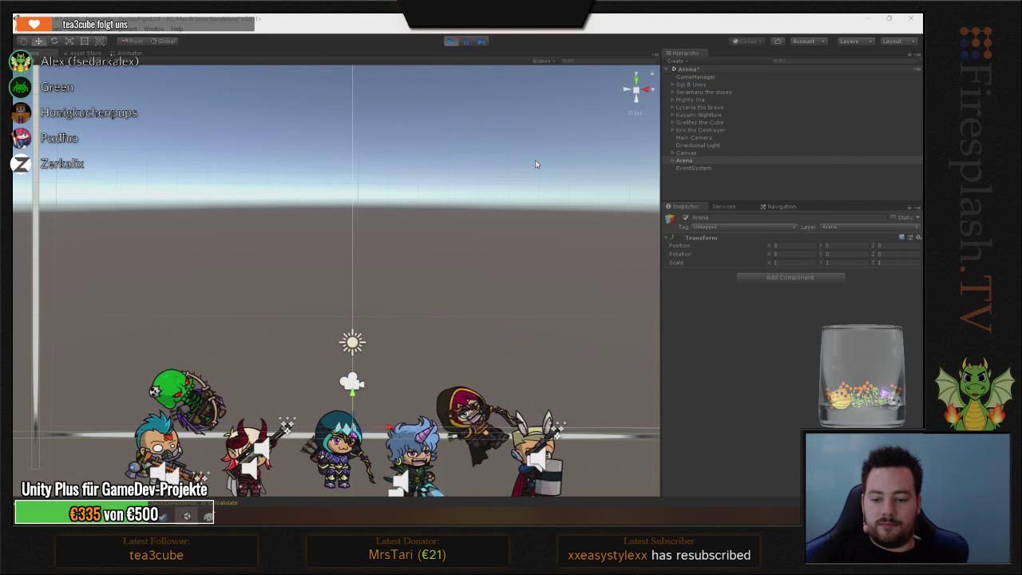
{"action": "scroll", "coordinate": [541, 253], "scroll_direction": "down", "scroll_amount": 2}
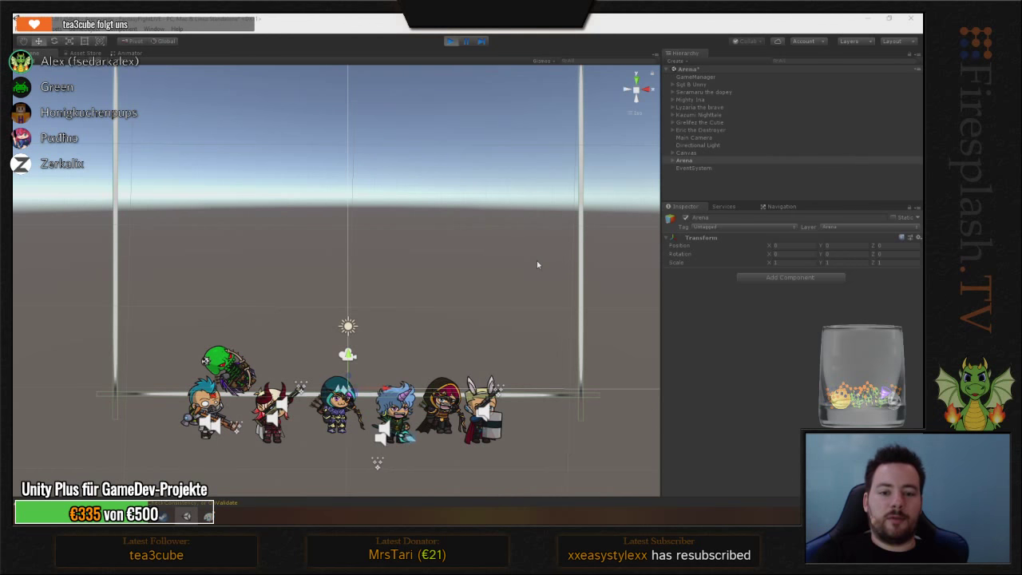
{"action": "left_click_drag", "start_coordinate": [537, 264], "coordinate": [614, 287], "text": "alt"}
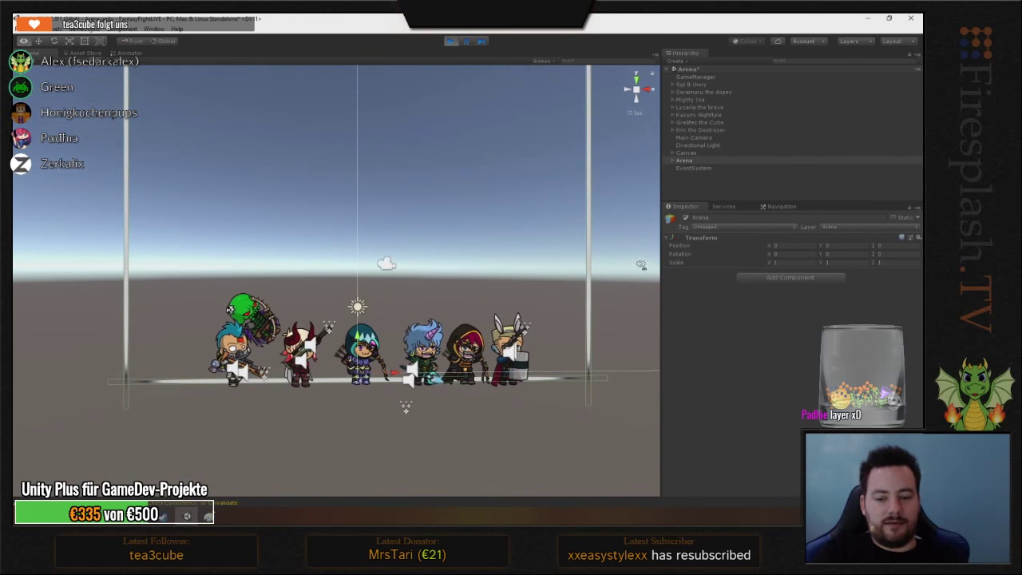
{"action": "left_click", "coordinate": [451, 41]}
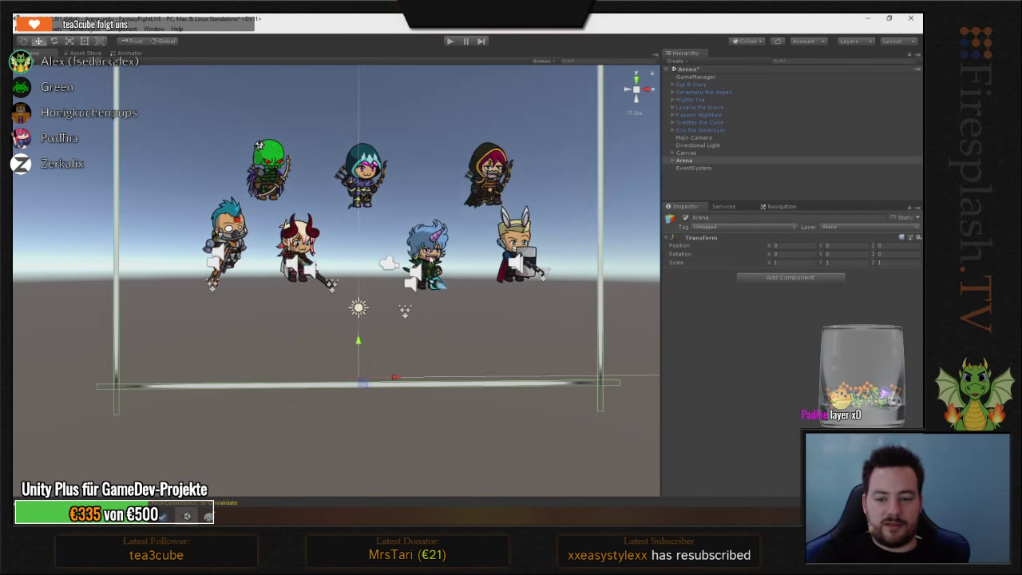
{"action": "scroll", "coordinate": [451, 228], "scroll_direction": "up", "scroll_amount": 5}
{"action": "scroll", "coordinate": [439, 222], "scroll_direction": "up", "scroll_amount": 4}
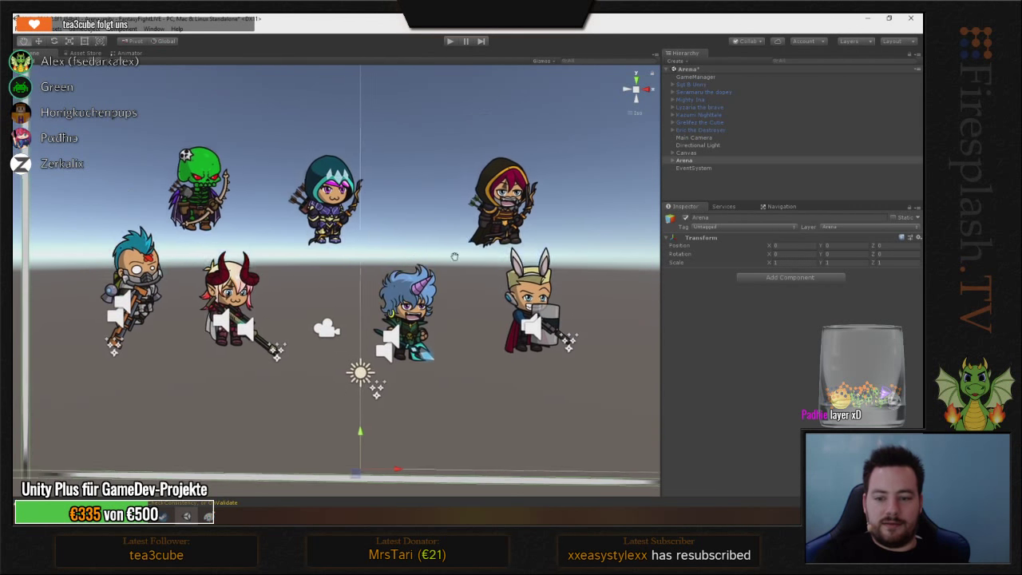
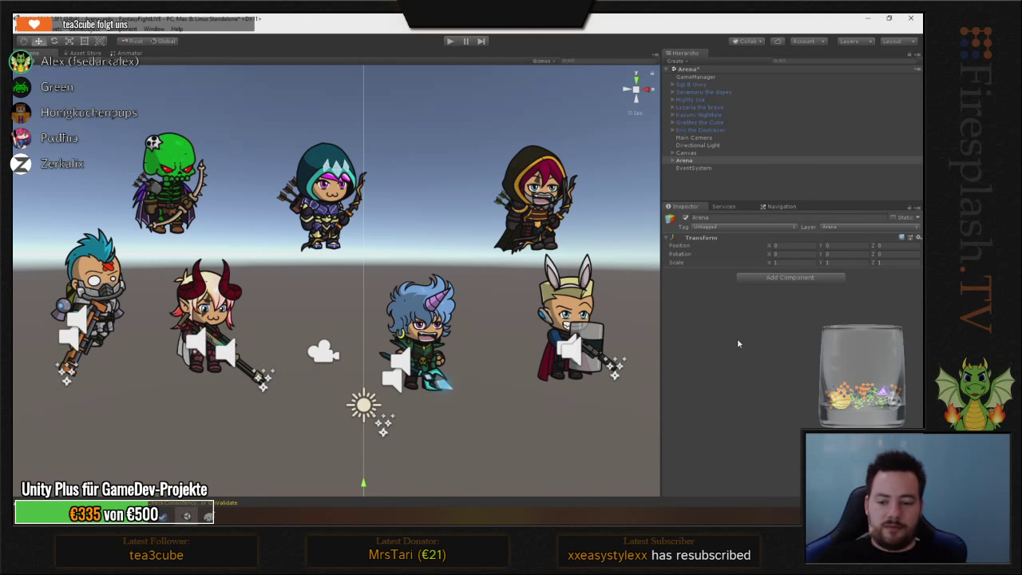
- Select the Canvas, activate the Rect tool with the handle at Center, and frame the Canvas in the scene
{"action": "key", "text": "Up"}
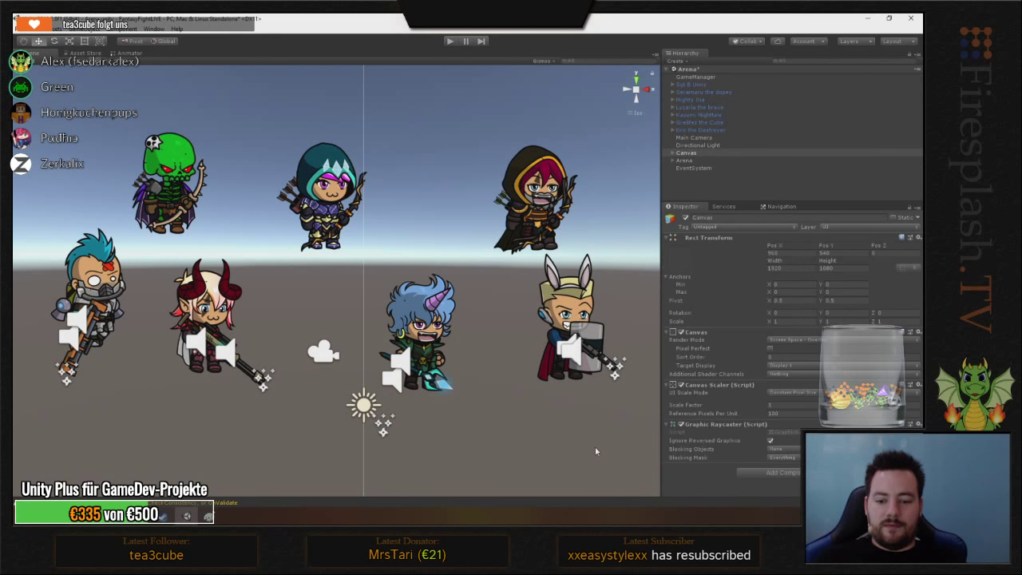
{"action": "left_click_drag", "start_coordinate": [599, 429], "coordinate": [602, 429], "text": "alt"}
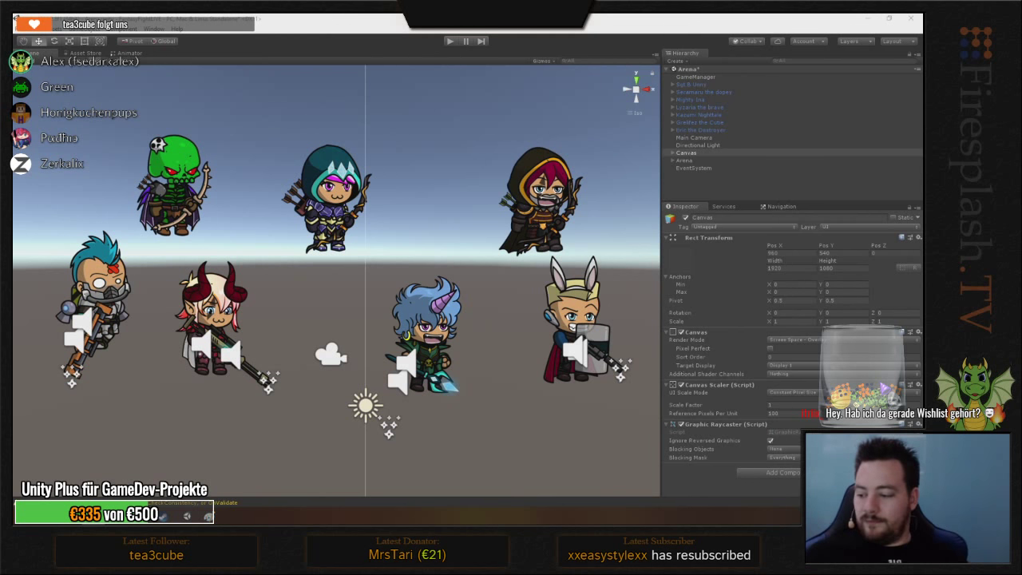
{"action": "left_click", "coordinate": [790, 21]}
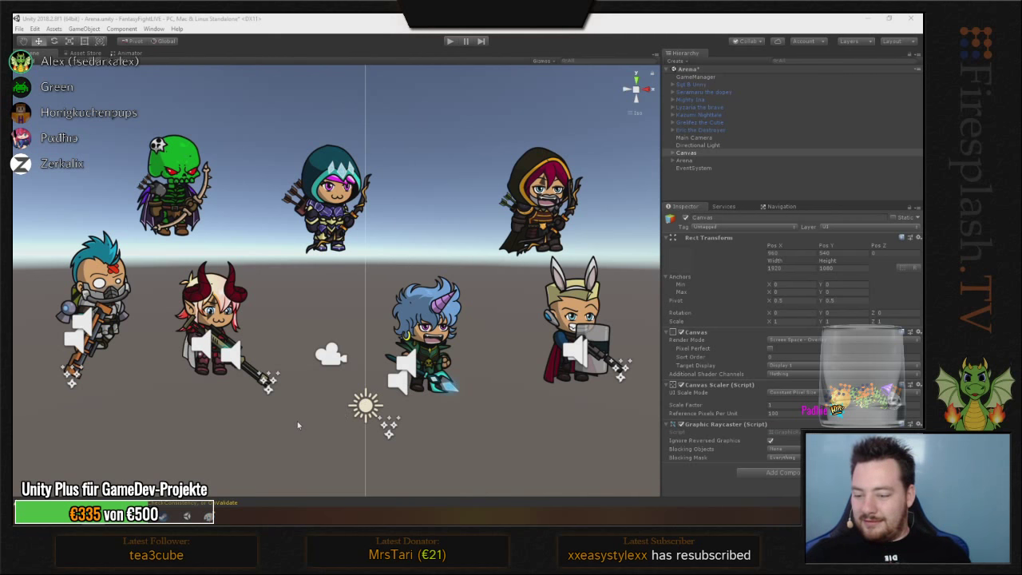
{"action": "left_click", "coordinate": [702, 480]}
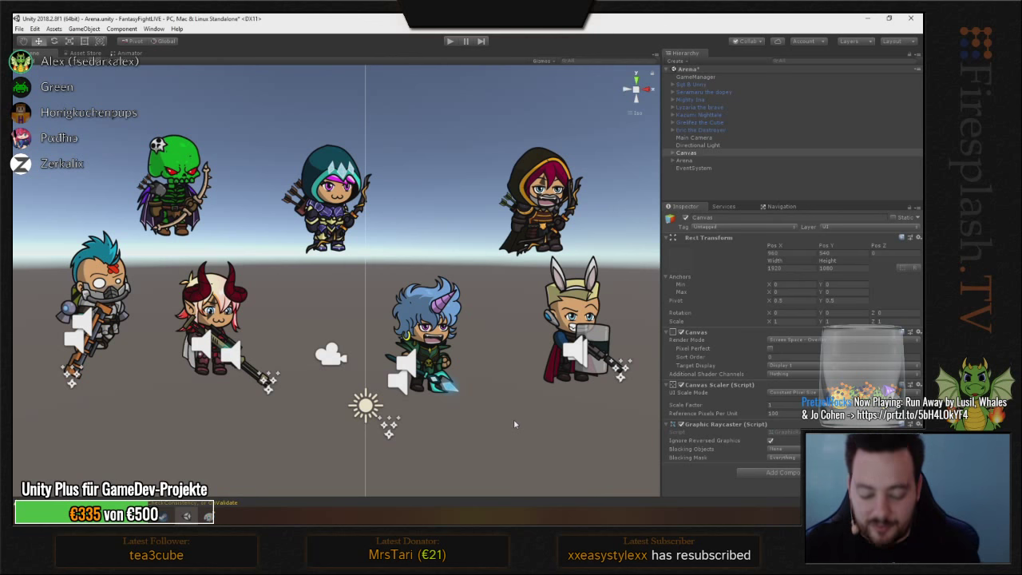
{"action": "key", "text": "t"}
{"action": "key", "text": "z"}
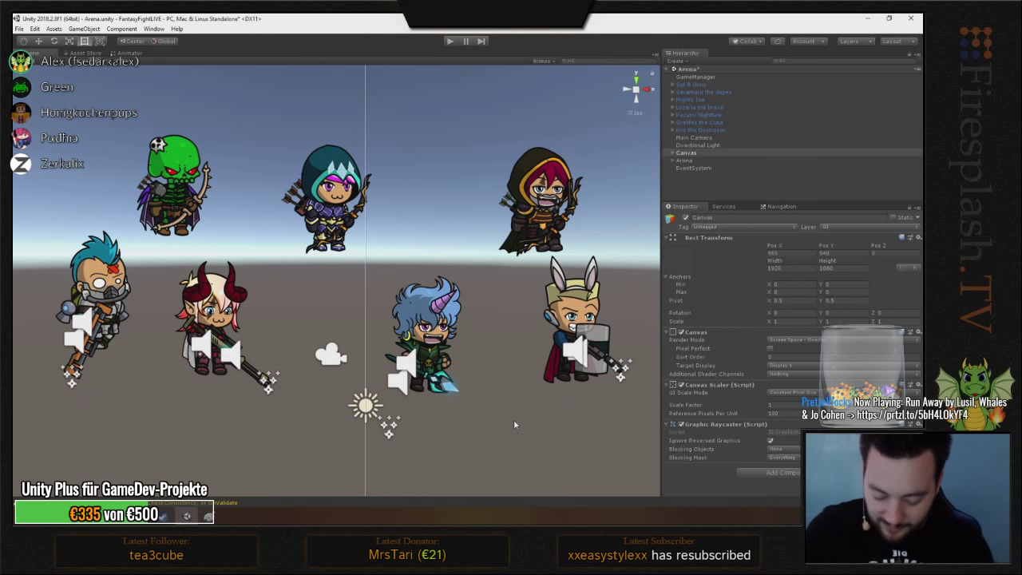
{"action": "key", "text": "f"}
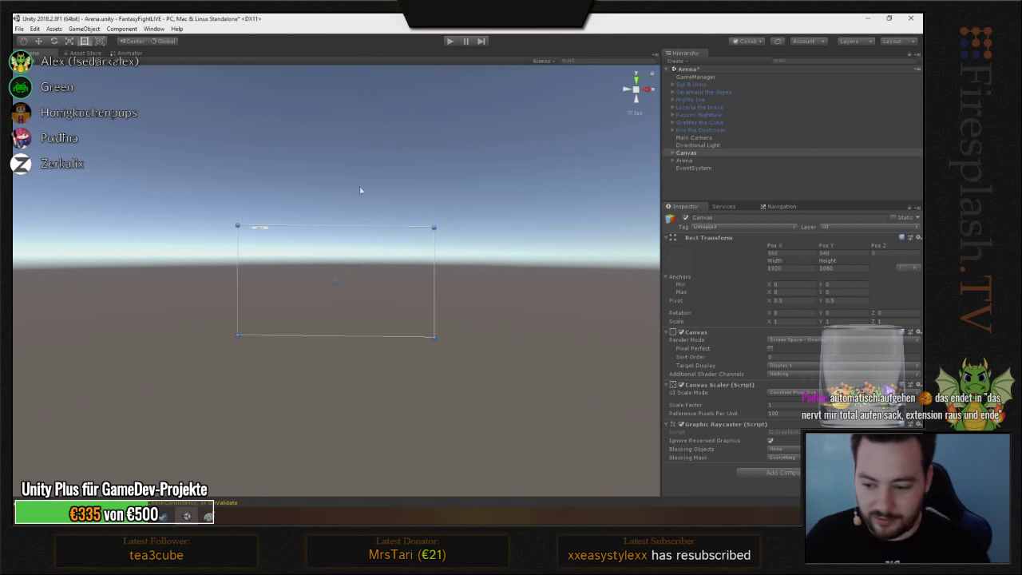
{"action": "scroll", "coordinate": [357, 278], "scroll_direction": "up", "scroll_amount": 4}
{"action": "scroll", "coordinate": [351, 285], "scroll_direction": "down", "scroll_amount": 2}
{"action": "scroll", "coordinate": [351, 283], "scroll_direction": "down", "scroll_amount": 3}
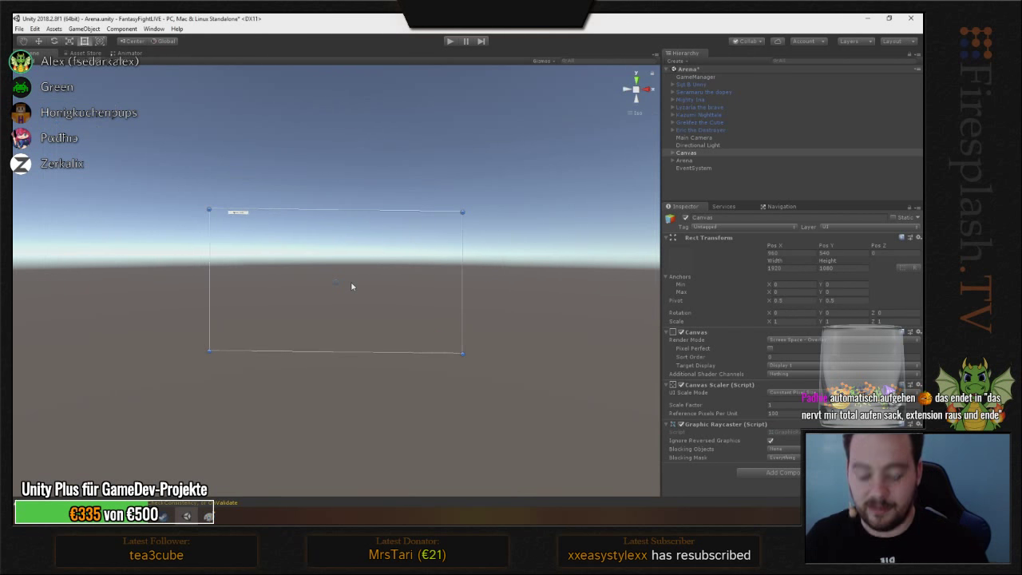
- Select Kazumi Nighttale and frame the character to bring the arena back into view
{"action": "left_click", "coordinate": [701, 116]}
{"action": "key", "text": "f"}
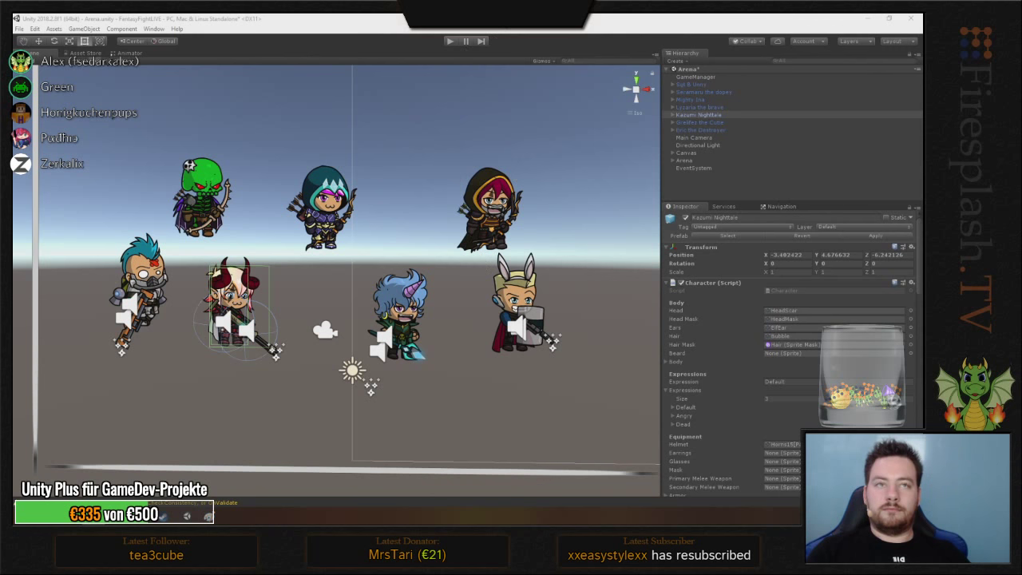
{"action": "left_click", "coordinate": [667, 27]}
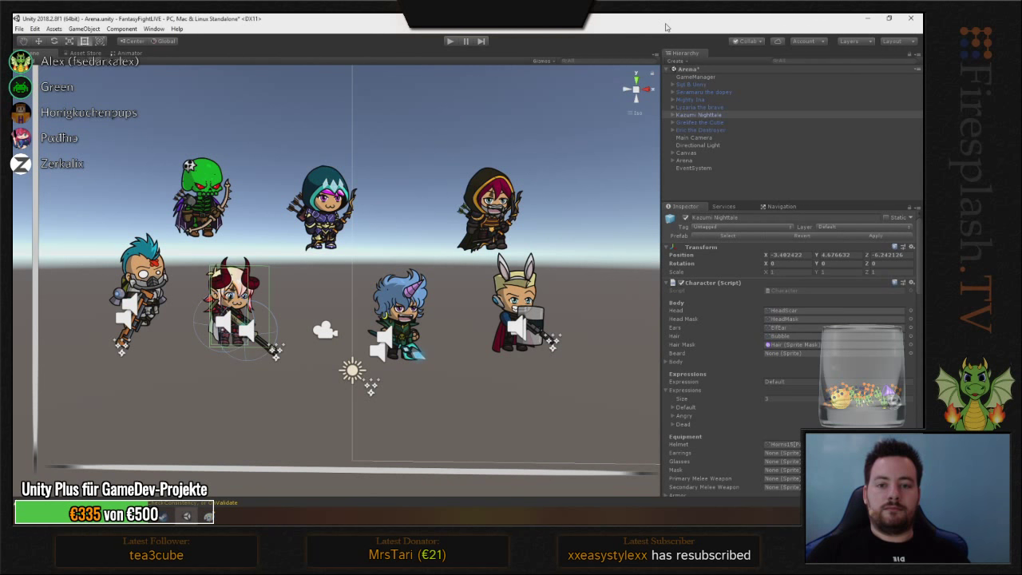
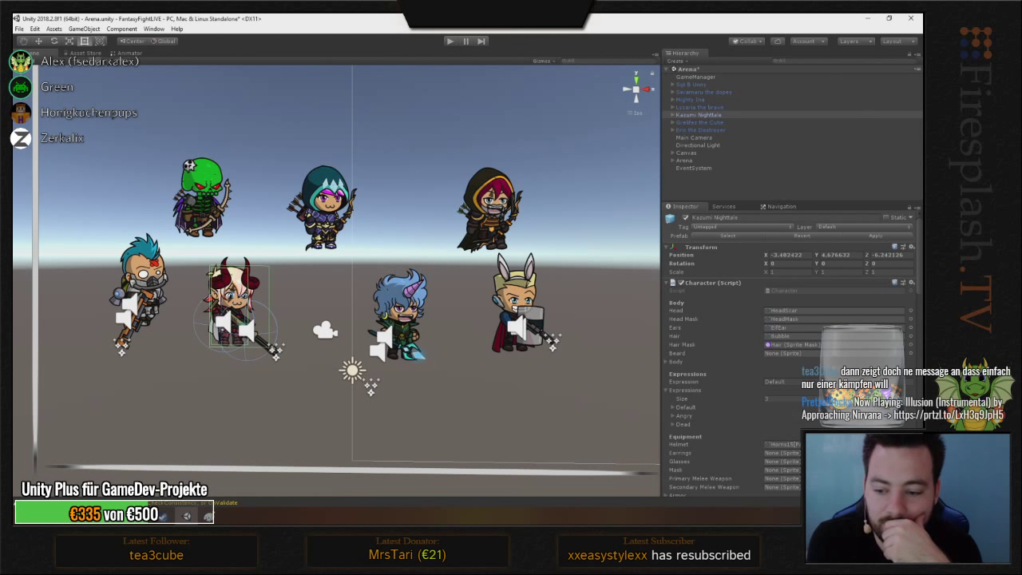
- Select all seven characters, from Sgt B Unny to Eric the Destroyer, and set their Z position to 0
{"action": "scroll", "coordinate": [289, 232], "scroll_direction": "down", "scroll_amount": 3}
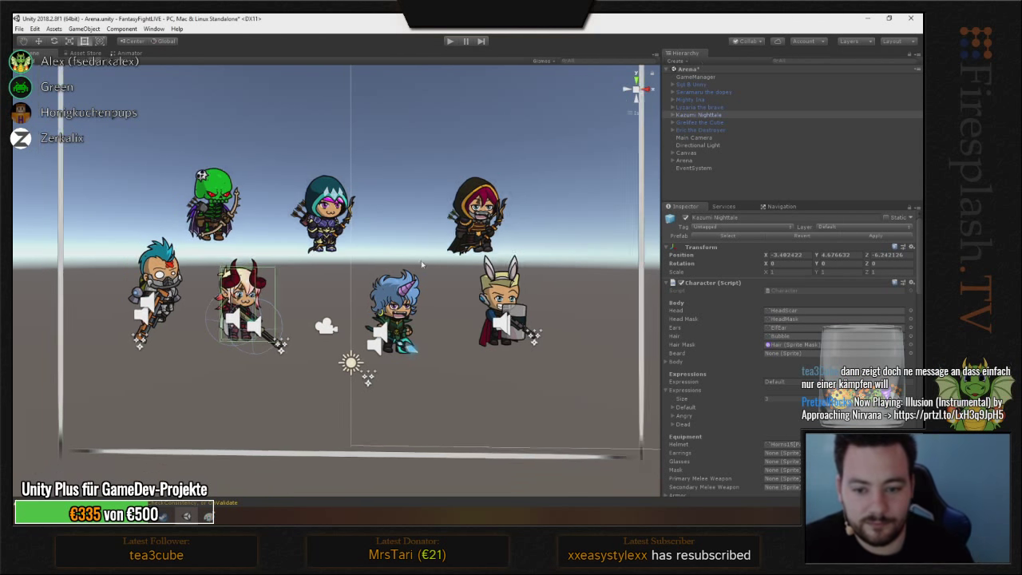
{"action": "left_click", "coordinate": [692, 130]}
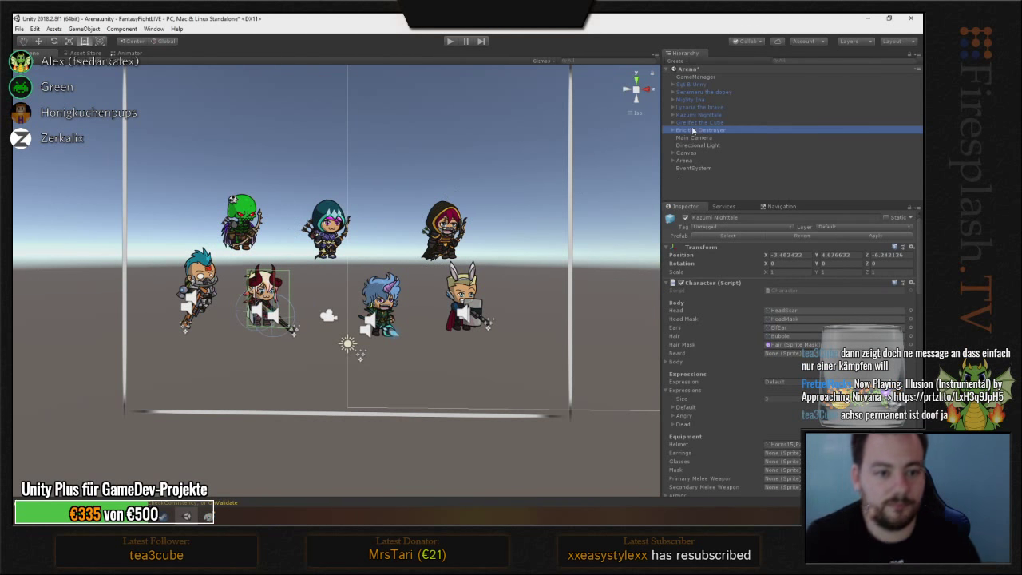
{"action": "left_click", "coordinate": [700, 85], "text": "shift"}
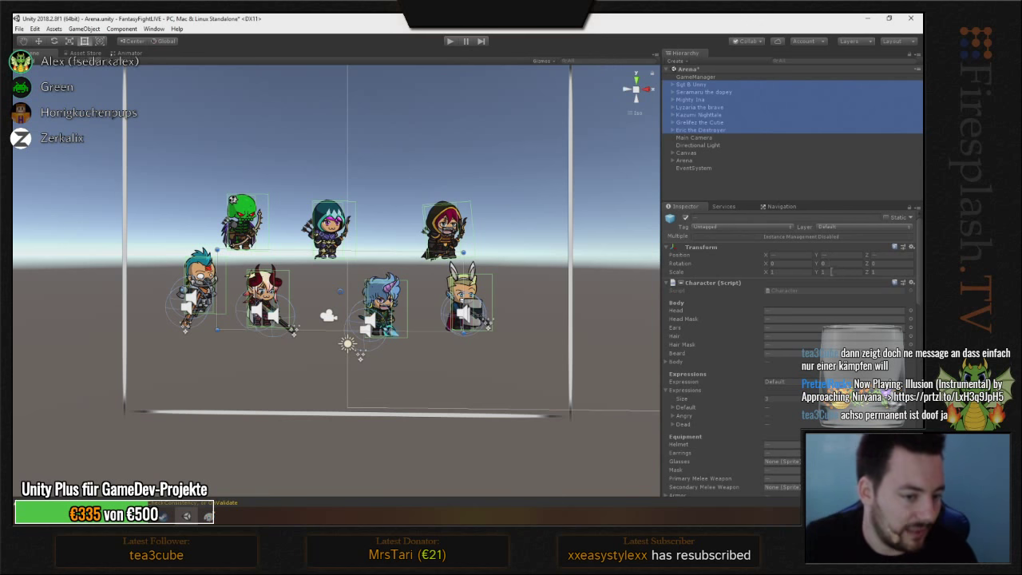
{"action": "left_click", "coordinate": [885, 254]}
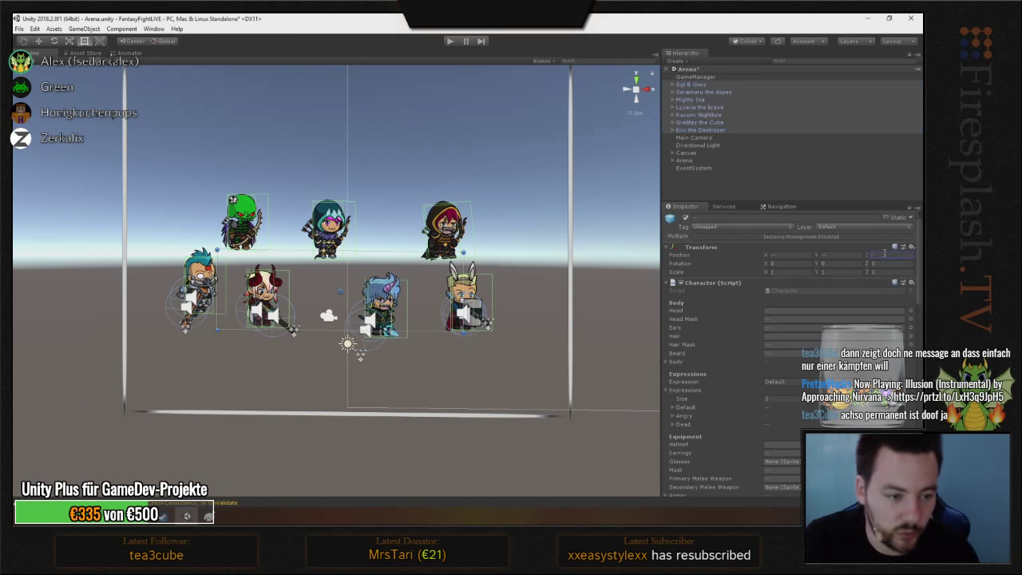
{"action": "type", "text": "0"}
{"action": "key", "text": "Return"}
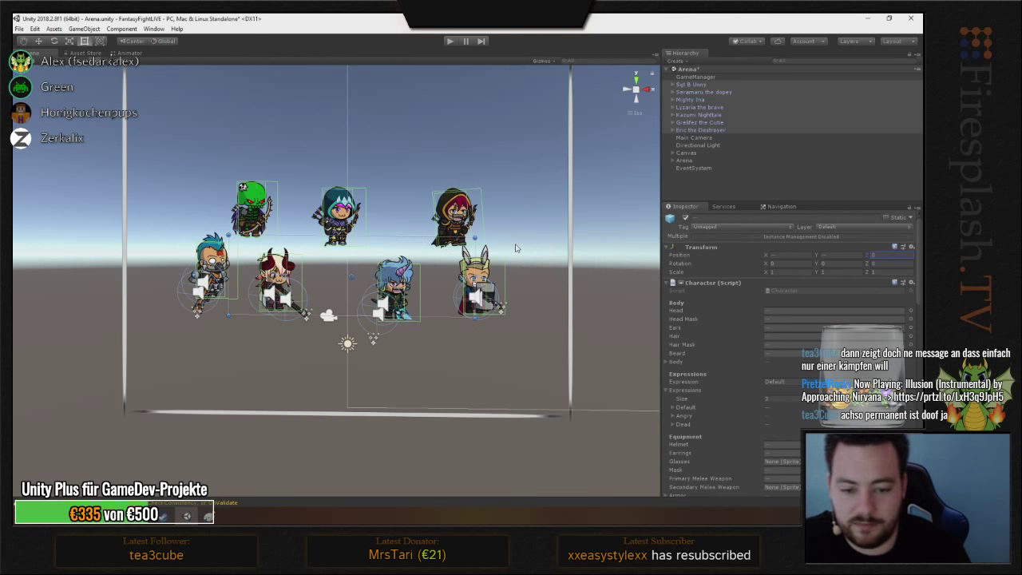
- Select the EventSystem, run the Arena scene to watch the aligned characters fall and land, and clear the selection
{"action": "middle_click_drag", "start_coordinate": [479, 213], "coordinate": [459, 208]}
{"action": "scroll", "coordinate": [485, 160], "scroll_direction": "up", "scroll_amount": 2}
{"action": "scroll", "coordinate": [459, 208], "scroll_direction": "up", "scroll_amount": 1}
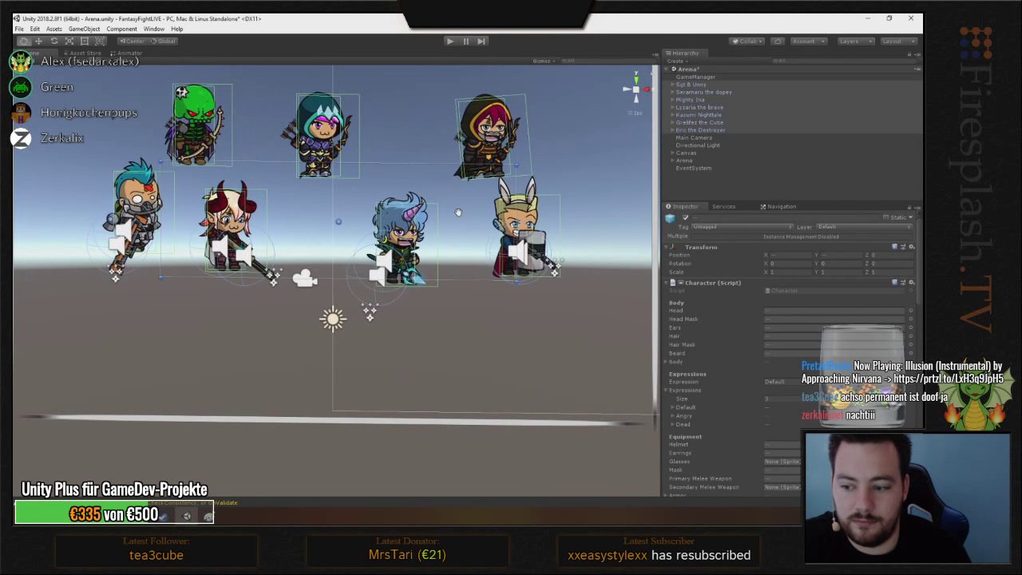
{"action": "left_click", "coordinate": [693, 167]}
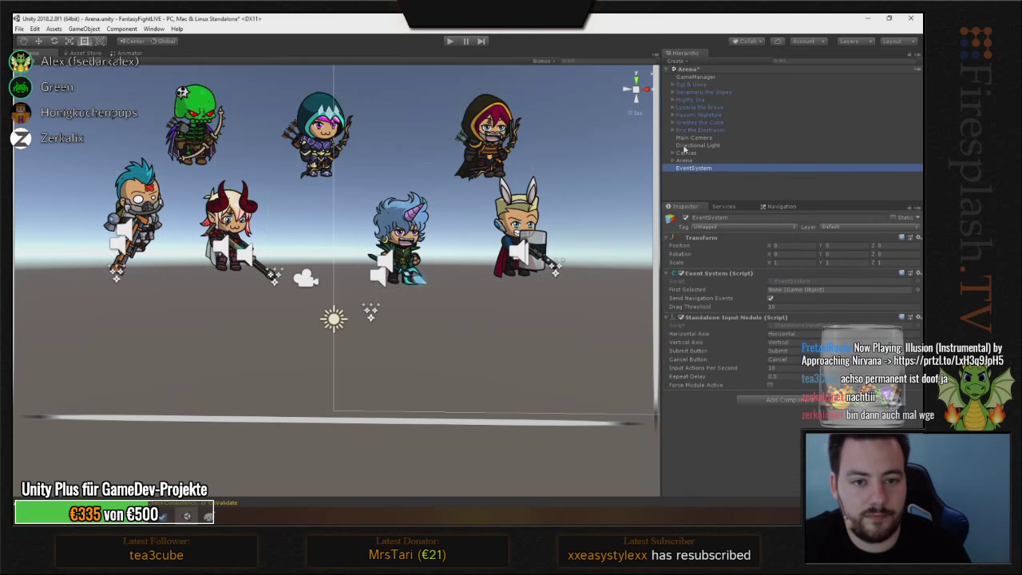
{"action": "left_click", "coordinate": [448, 42]}
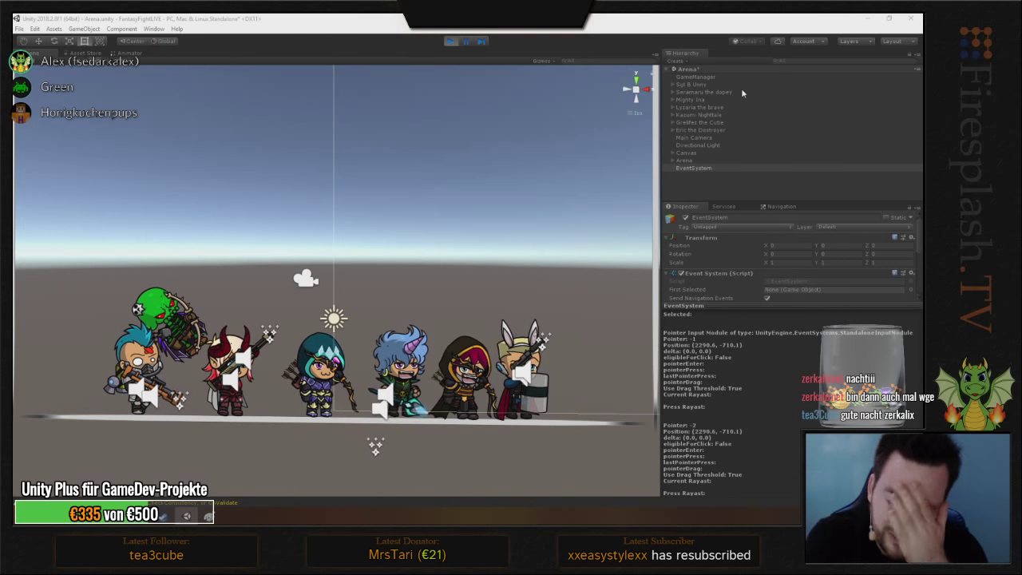
{"action": "left_click", "coordinate": [511, 236]}
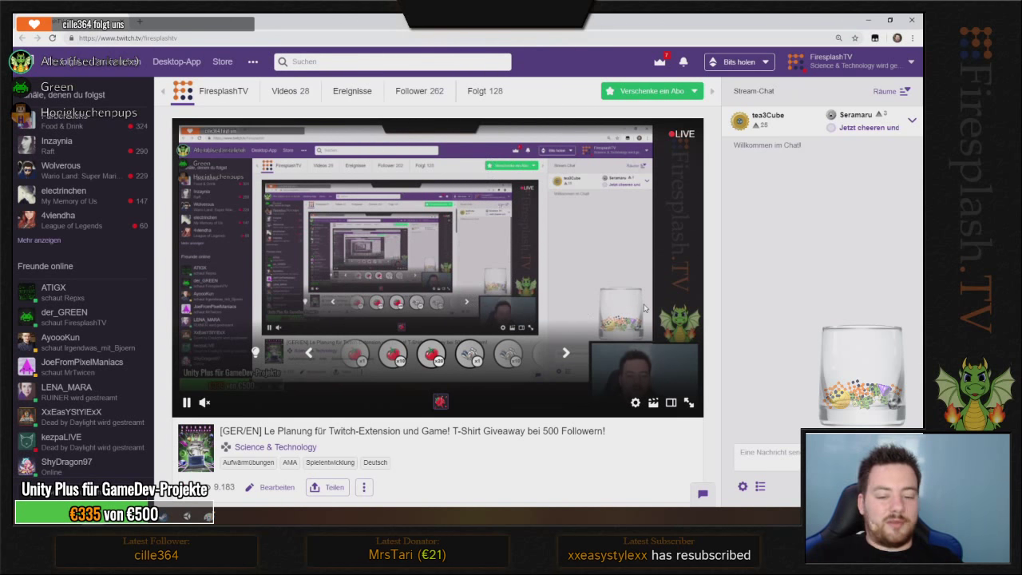
- On the FiresplashTV Twitch page, pause the live stream and resume its playback
{"action": "left_click", "coordinate": [186, 402]}
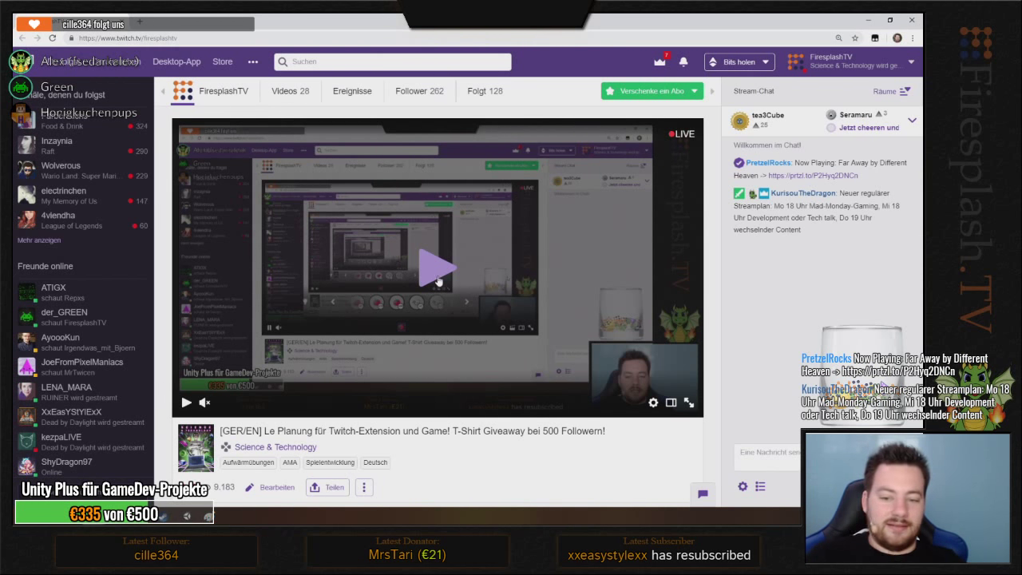
{"action": "left_click", "coordinate": [439, 272]}
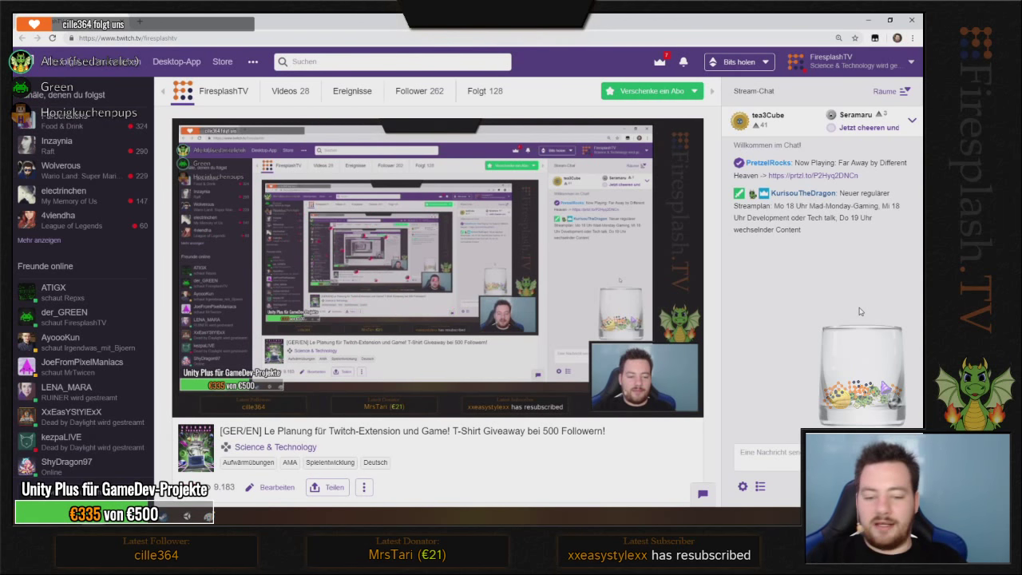
- Toggle the visibility of the Splat extension on the live stream and close the Twitch window to return to Unity
{"action": "mouse_move", "coordinate": [489, 317]}
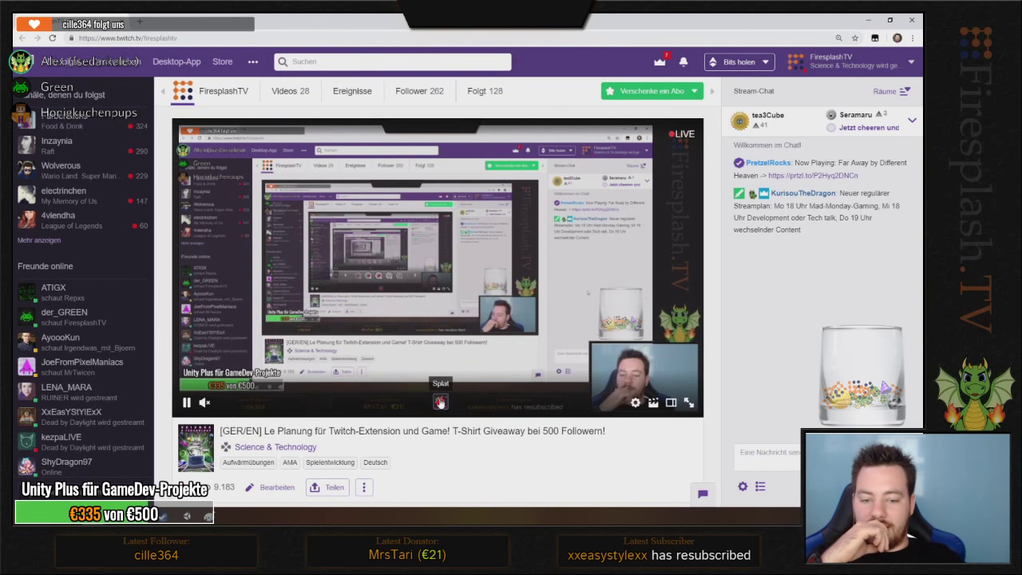
{"action": "left_click", "coordinate": [440, 401]}
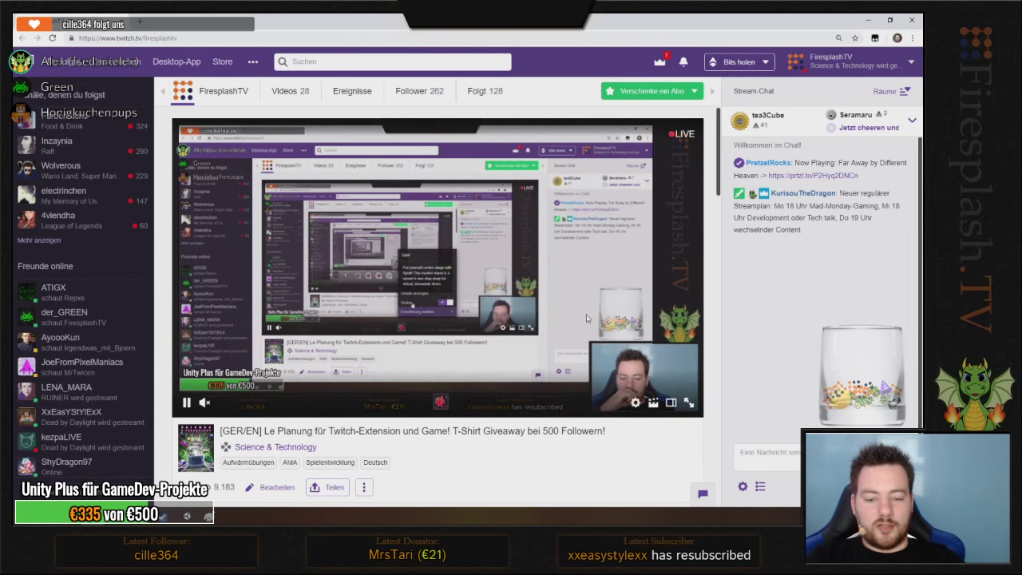
{"action": "left_click", "coordinate": [441, 401]}
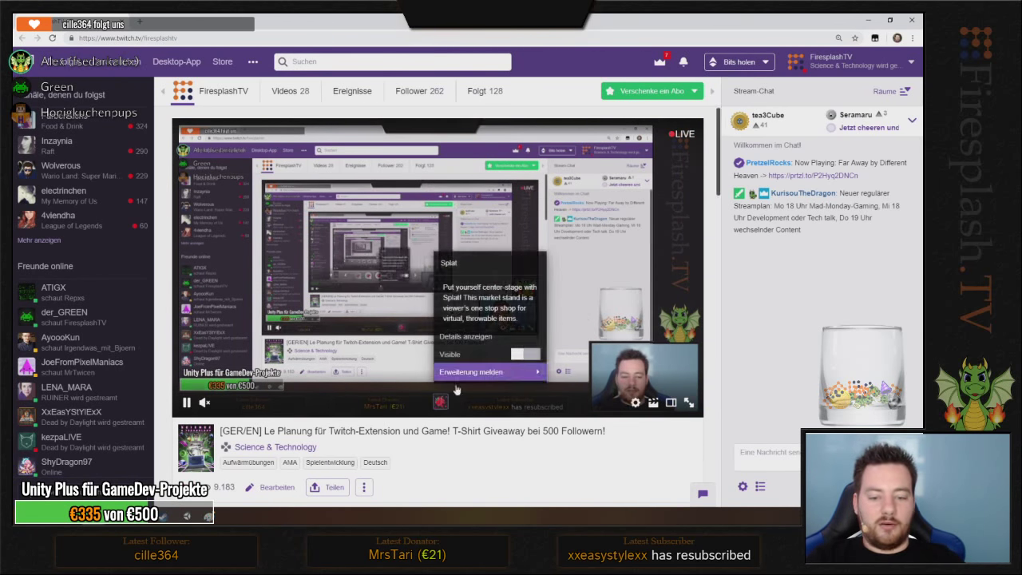
{"action": "left_click", "coordinate": [524, 354]}
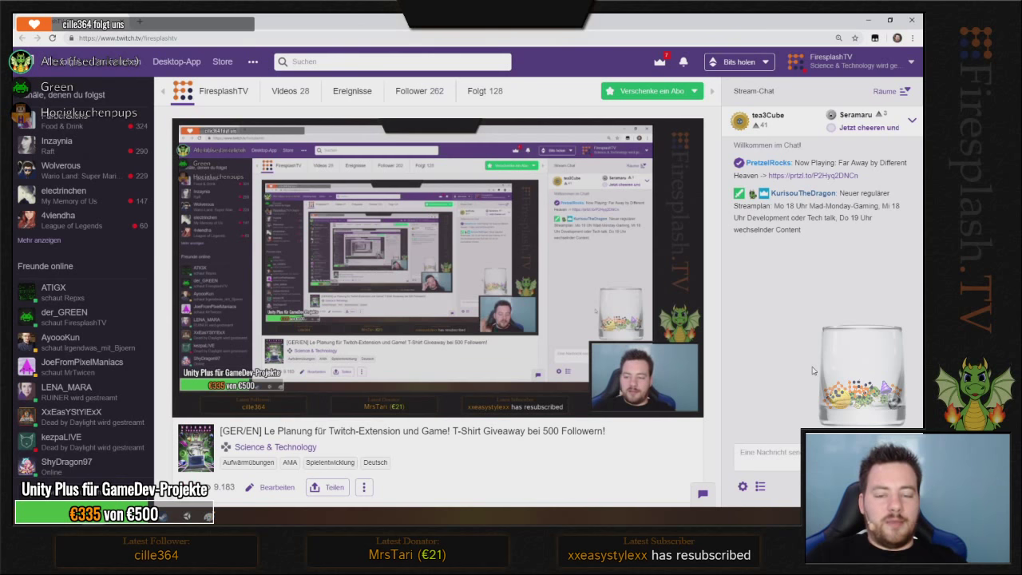
{"action": "mouse_move", "coordinate": [605, 176]}
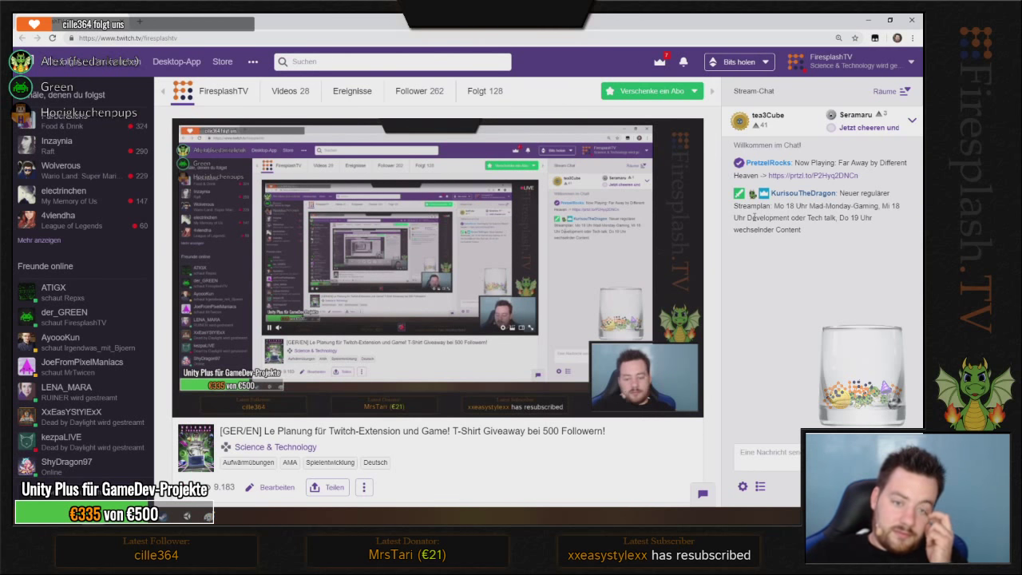
{"action": "left_click", "coordinate": [913, 20]}
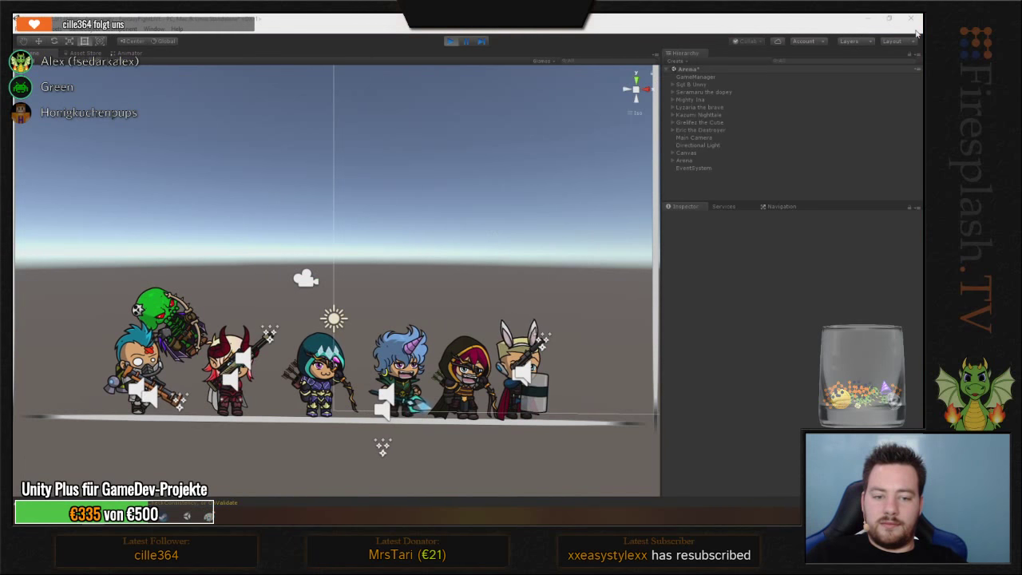